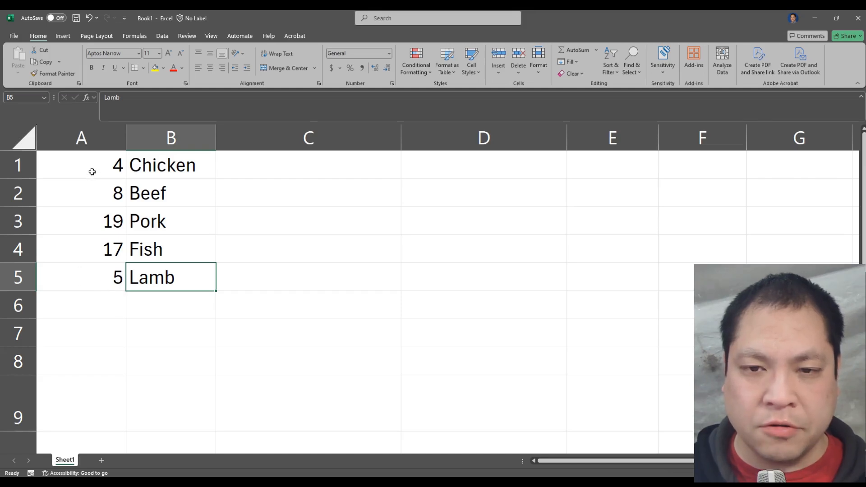
{"action": "left_click_drag", "start_coordinate": [92, 171], "coordinate": [145, 287]}
{"action": "left_click", "coordinate": [153, 272]}
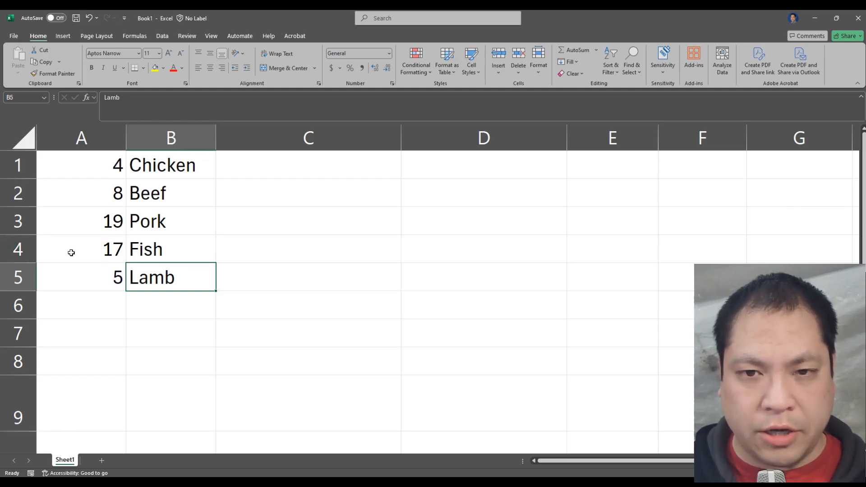
{"action": "left_click", "coordinate": [89, 175]}
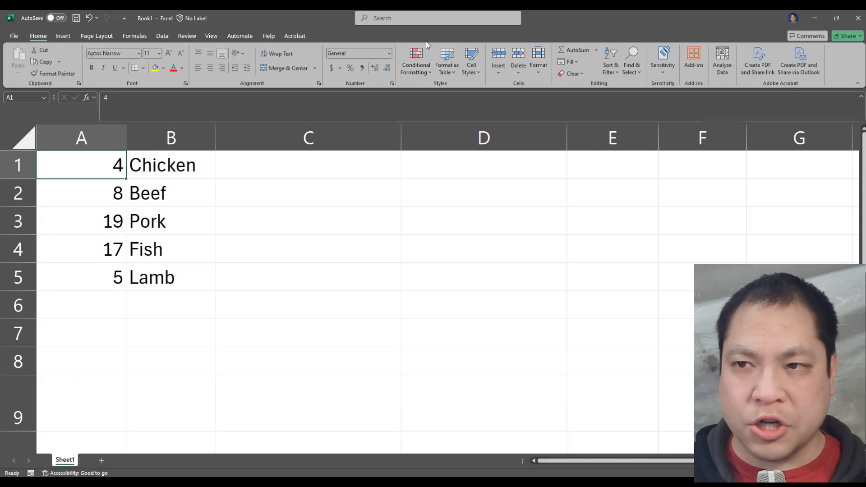
{"action": "left_click", "coordinate": [421, 74]}
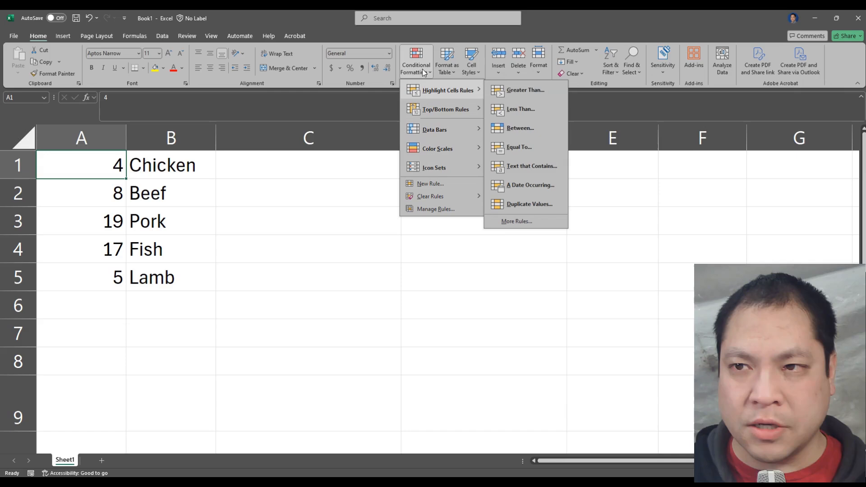
{"action": "left_click", "coordinate": [415, 37]}
Step: Start a Greater Than highlight rule on cells A1:A6 with a threshold of 18
{"action": "left_click_drag", "start_coordinate": [93, 170], "coordinate": [99, 277]}
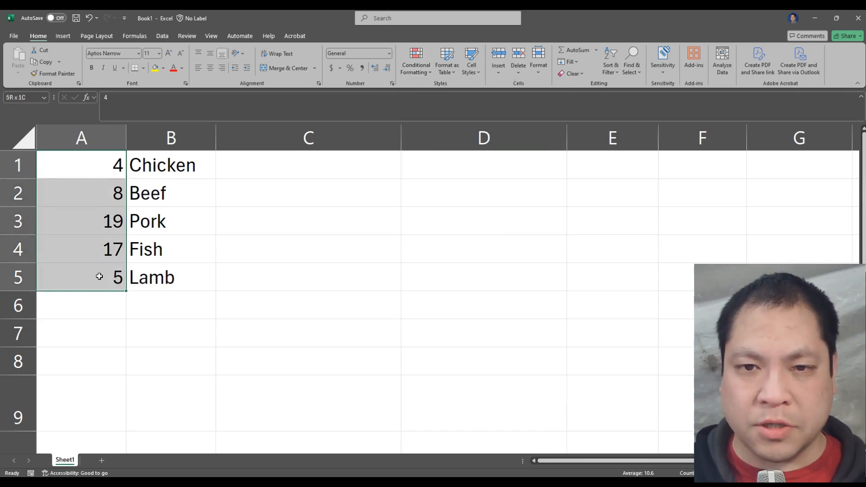
{"action": "left_click_drag", "start_coordinate": [113, 165], "coordinate": [102, 301]}
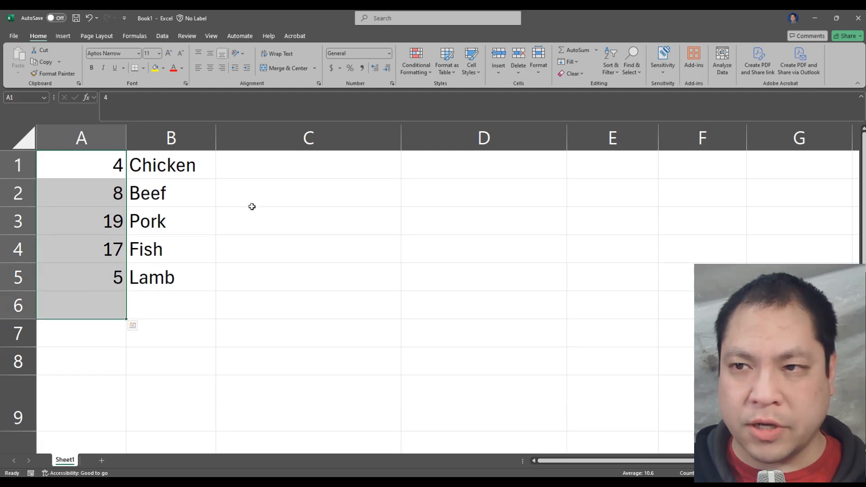
{"action": "left_click", "coordinate": [420, 75]}
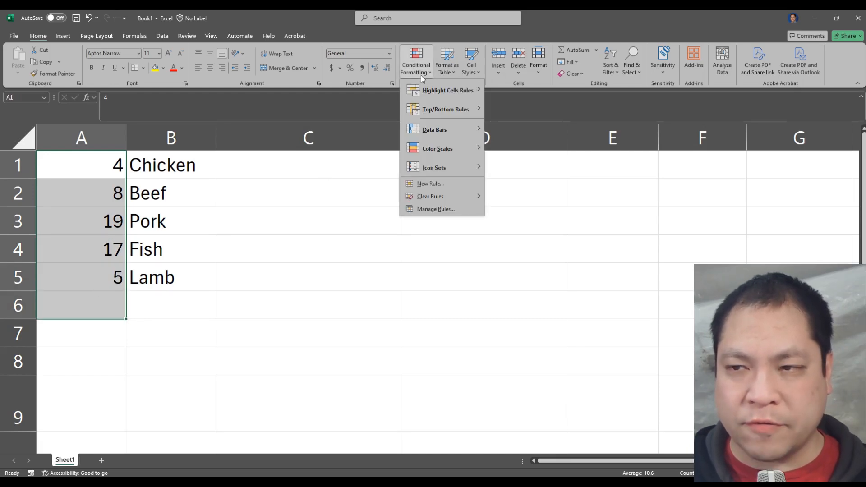
{"action": "mouse_move", "coordinate": [427, 90]}
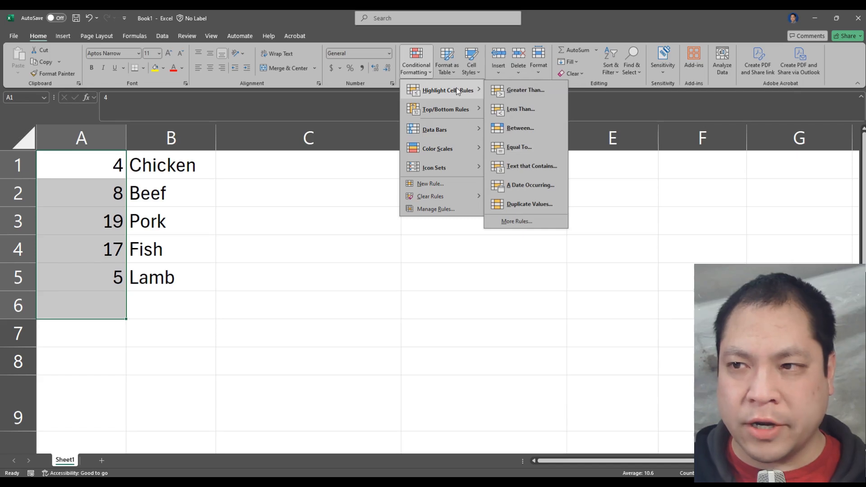
{"action": "left_click", "coordinate": [533, 92]}
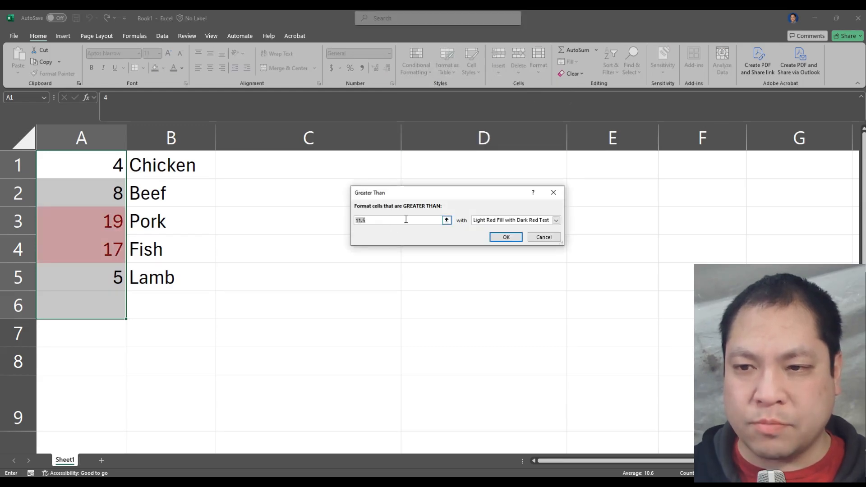
{"action": "left_click", "coordinate": [386, 222]}
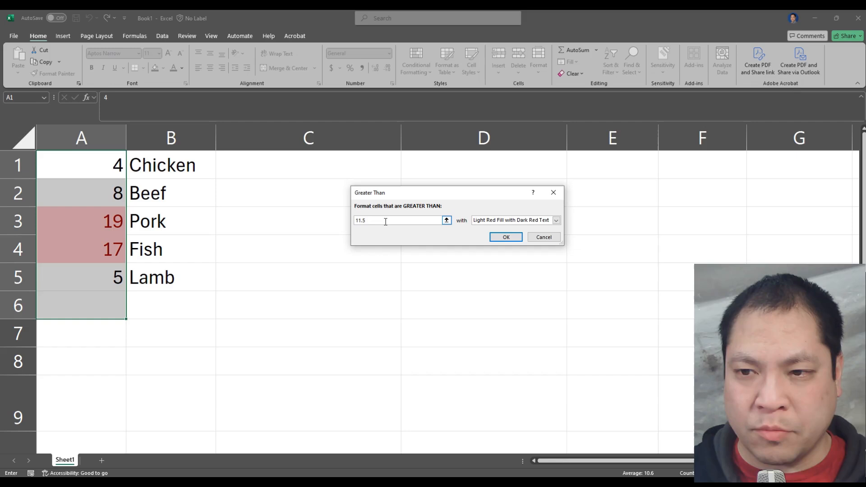
{"action": "double_click", "coordinate": [356, 221]}
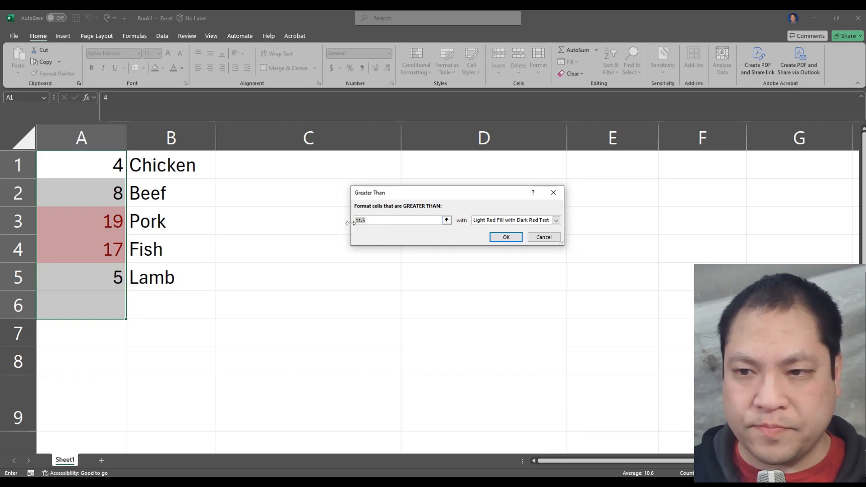
{"action": "type", "text": "6"}
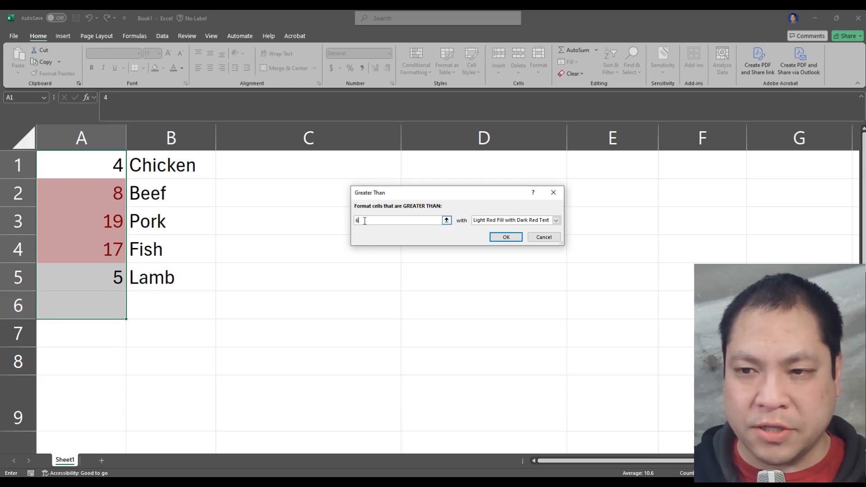
{"action": "type", "text": "4"}
{"action": "key", "text": "BackSpace"}
{"action": "type", "text": "18"}
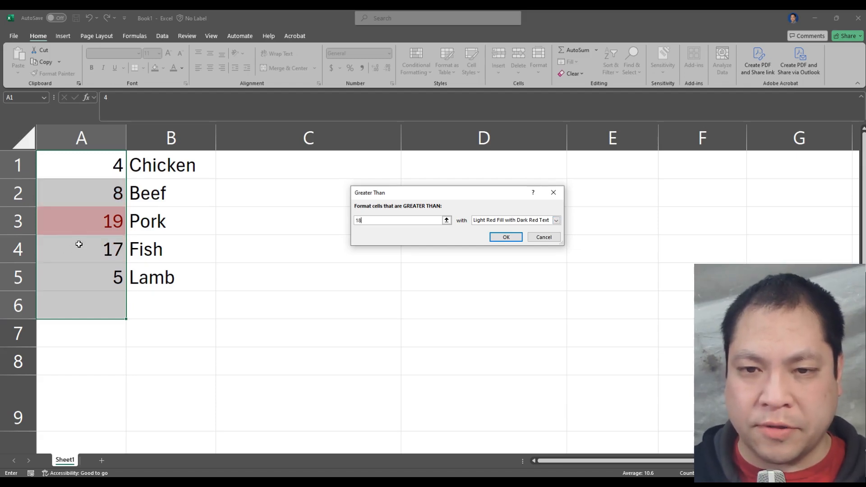
Step: Give the Greater Than rule the Yellow Fill with Dark Yellow Text format and apply it
{"action": "left_click", "coordinate": [559, 223]}
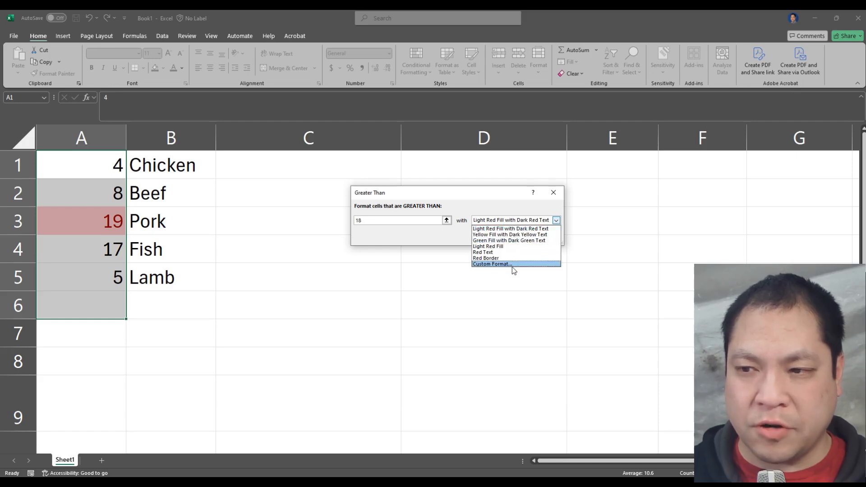
{"action": "left_click", "coordinate": [506, 240]}
{"action": "left_click", "coordinate": [557, 220]}
{"action": "left_click", "coordinate": [496, 233]}
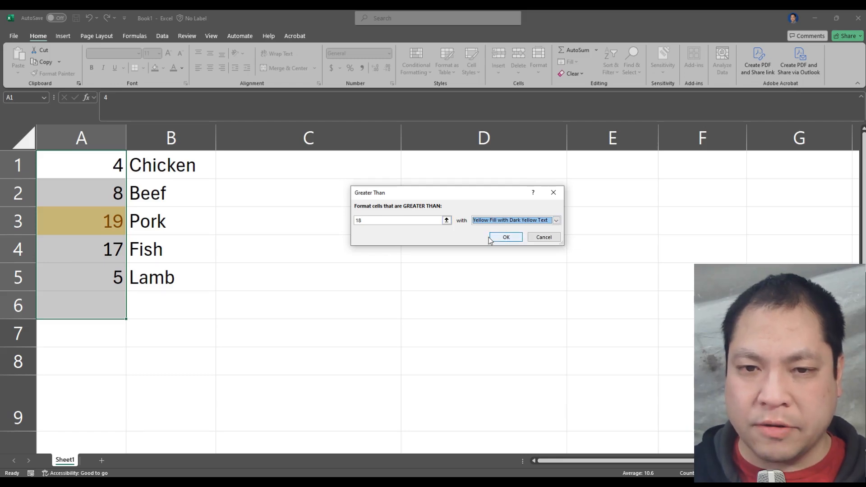
{"action": "left_click", "coordinate": [506, 236]}
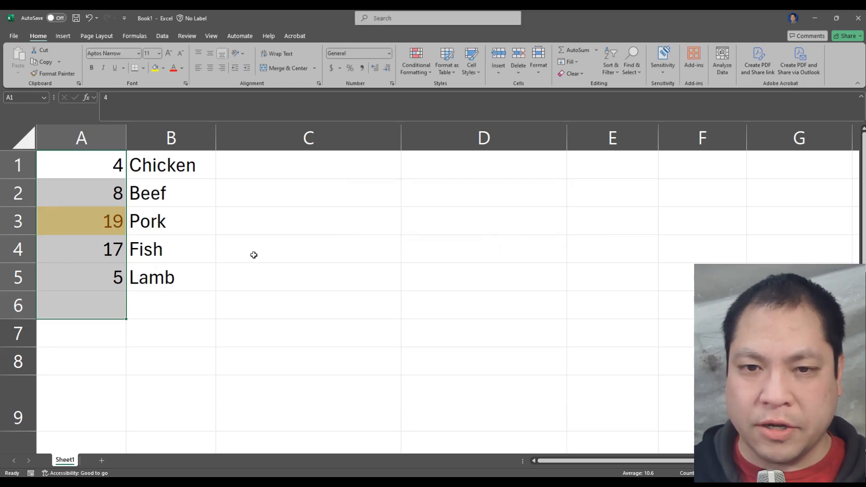
{"action": "left_click", "coordinate": [253, 253]}
{"action": "left_click", "coordinate": [115, 218]}
Step: Highlight the cells in A1:A5 that are less than 5 with Light Red Fill with Dark Red Text
{"action": "left_click_drag", "start_coordinate": [96, 159], "coordinate": [94, 262]}
{"action": "left_click", "coordinate": [422, 72]}
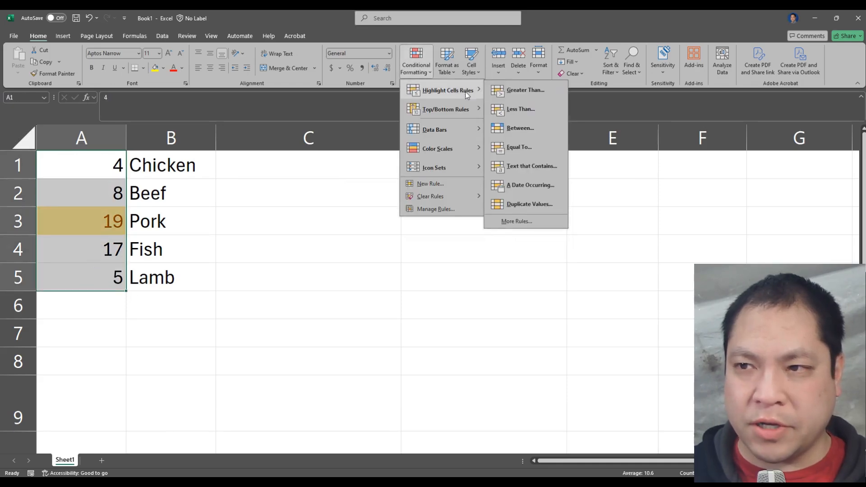
{"action": "left_click", "coordinate": [523, 109]}
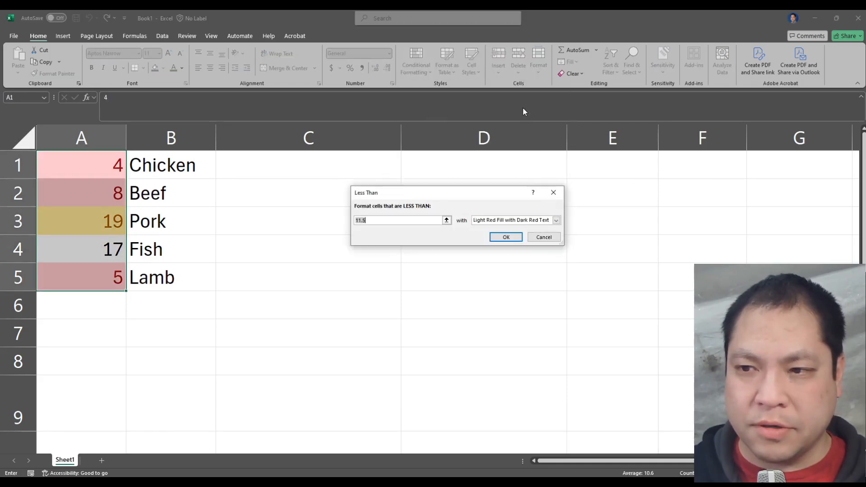
{"action": "left_click_drag", "start_coordinate": [369, 221], "coordinate": [349, 221]}
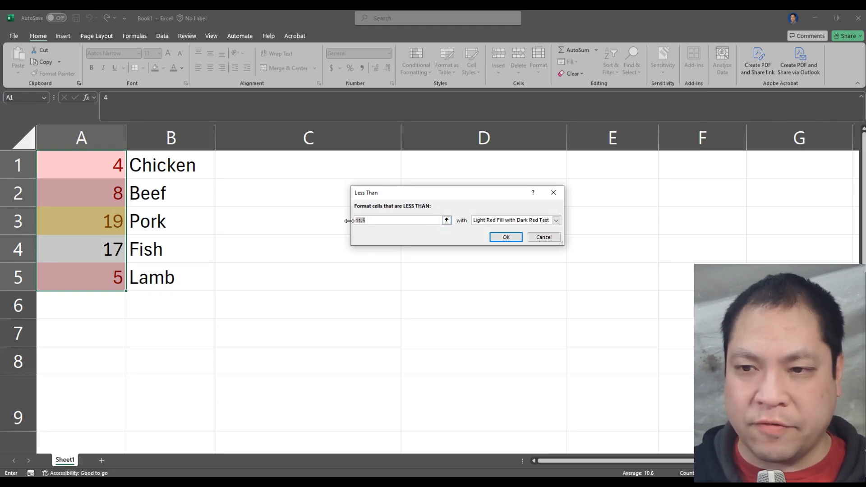
{"action": "type", "text": "5"}
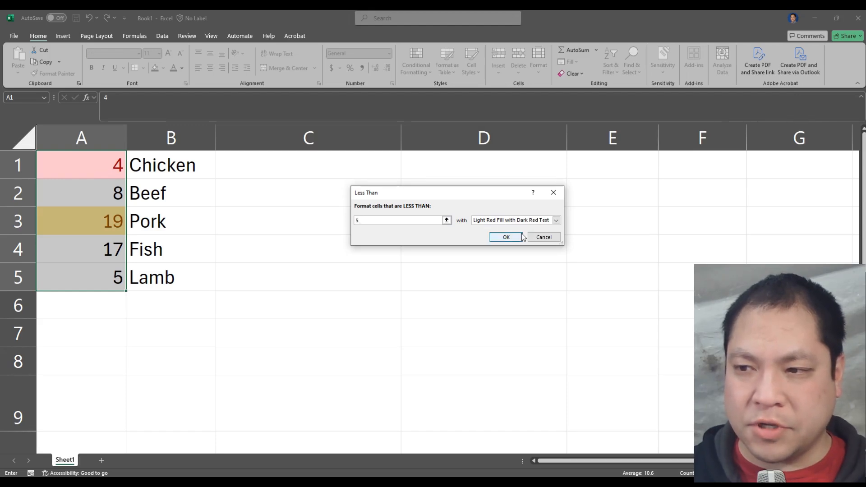
{"action": "left_click", "coordinate": [505, 237]}
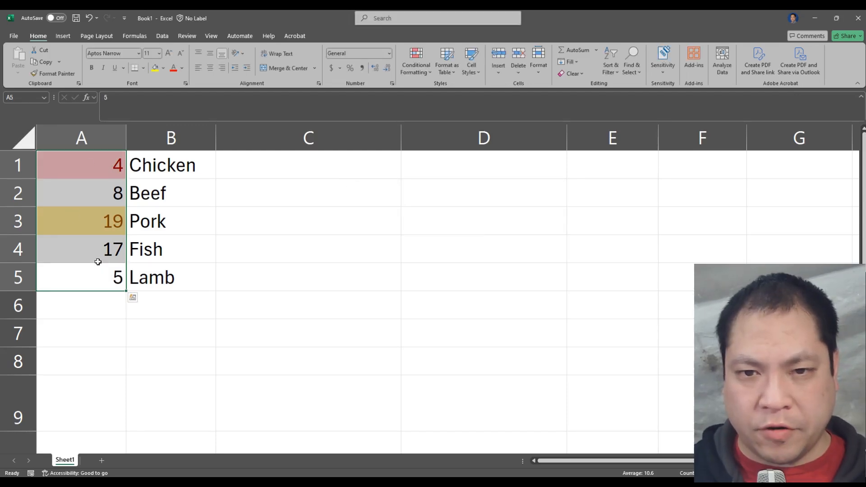
Step: Clear the conditional formatting rules from cells A1:A5 only
{"action": "left_click_drag", "start_coordinate": [81, 165], "coordinate": [83, 281]}
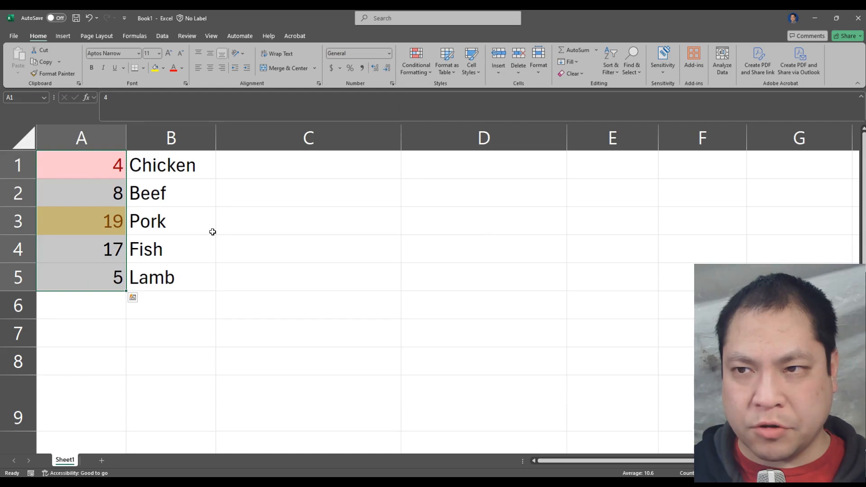
{"action": "left_click", "coordinate": [431, 73]}
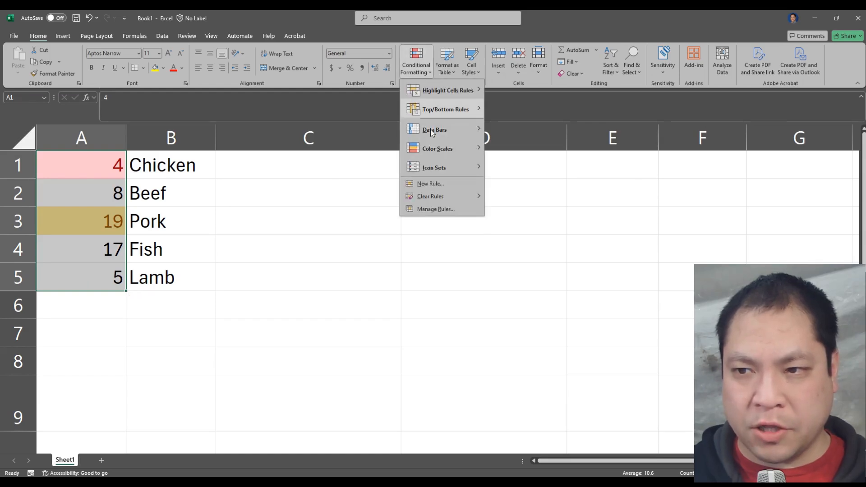
{"action": "mouse_move", "coordinate": [442, 195]}
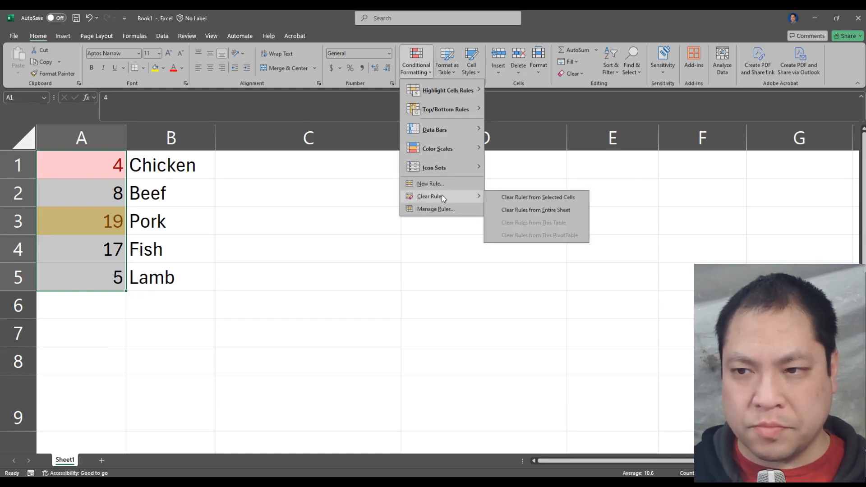
{"action": "left_click", "coordinate": [526, 198]}
Step: Apply a Top Items rule to A1:A5 that formats the top 2 values with Light Red Fill with Dark Red Text
{"action": "left_click_drag", "start_coordinate": [100, 166], "coordinate": [91, 267]}
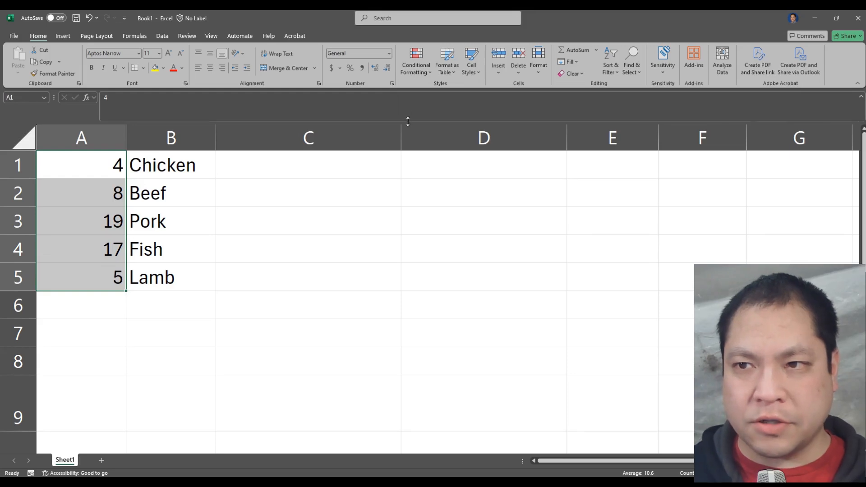
{"action": "left_click", "coordinate": [423, 71]}
{"action": "mouse_move", "coordinate": [432, 91]}
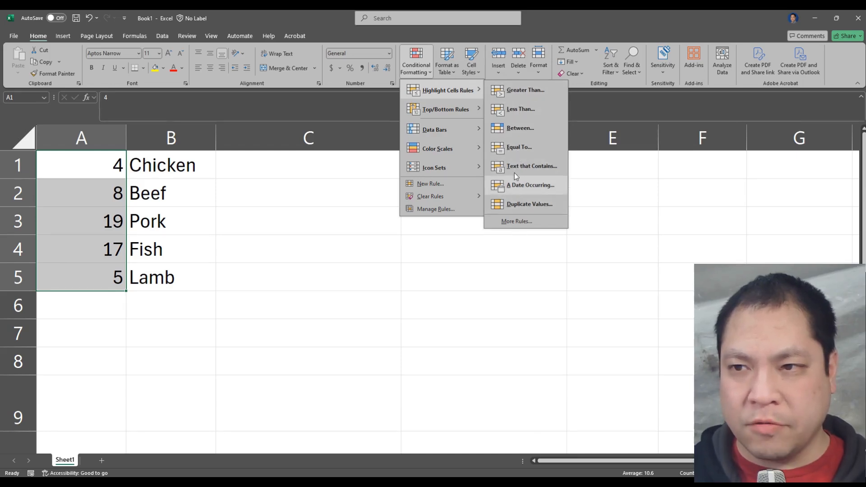
{"action": "mouse_move", "coordinate": [461, 110]}
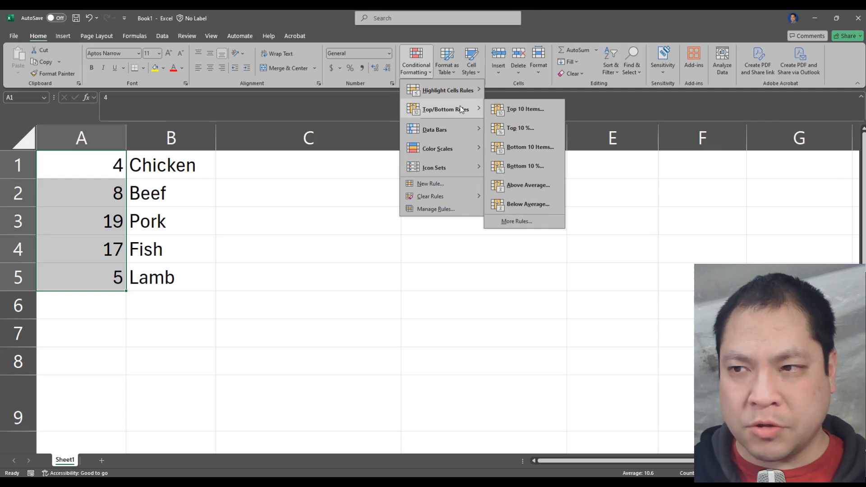
{"action": "left_click", "coordinate": [513, 110]}
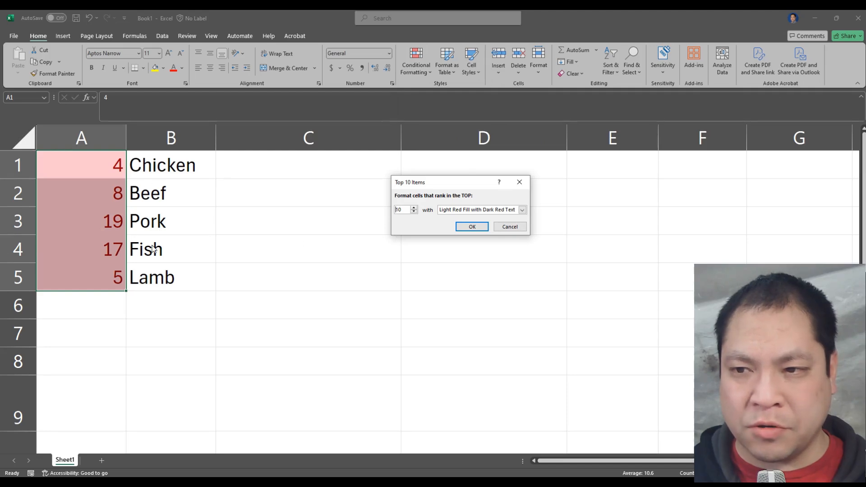
{"action": "left_click_drag", "start_coordinate": [409, 211], "coordinate": [387, 212]}
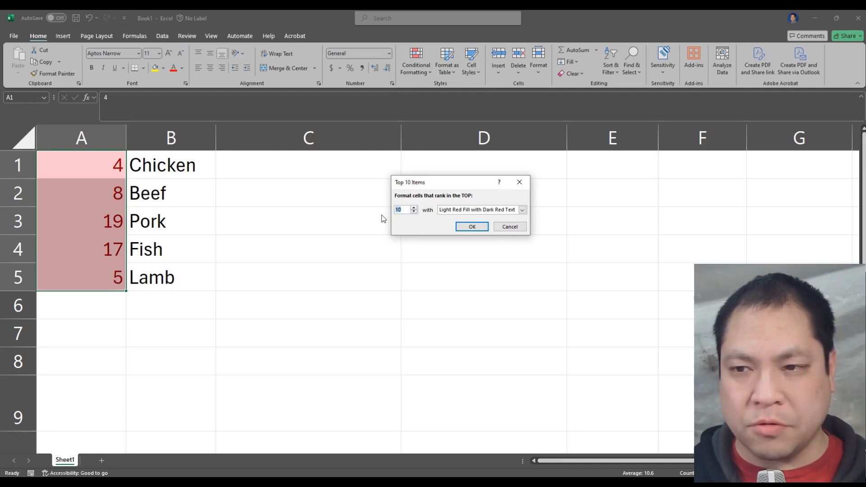
{"action": "type", "text": "2"}
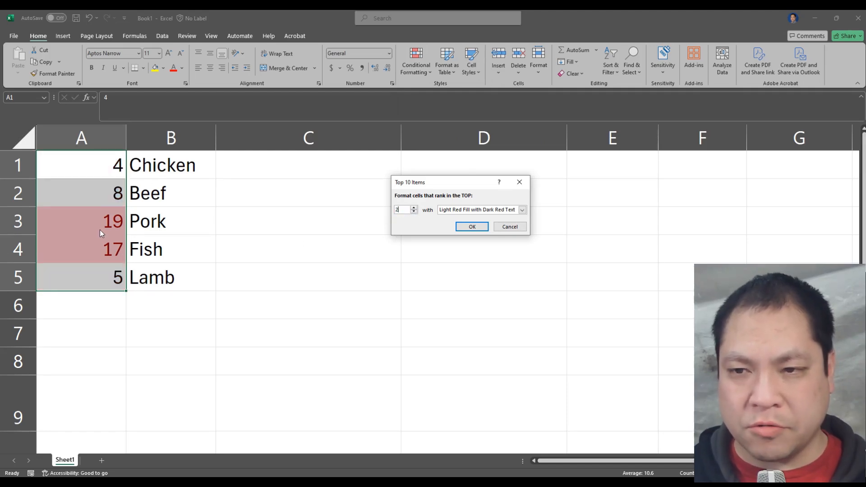
{"action": "left_click", "coordinate": [477, 228]}
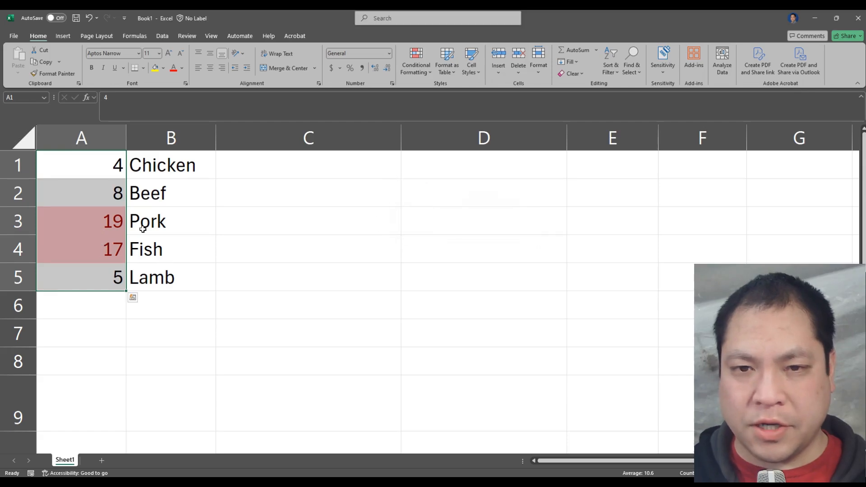
Step: Change the Beef value in cell A2 to 28 and check which cells the top-values rule highlights
{"action": "left_click", "coordinate": [105, 191]}
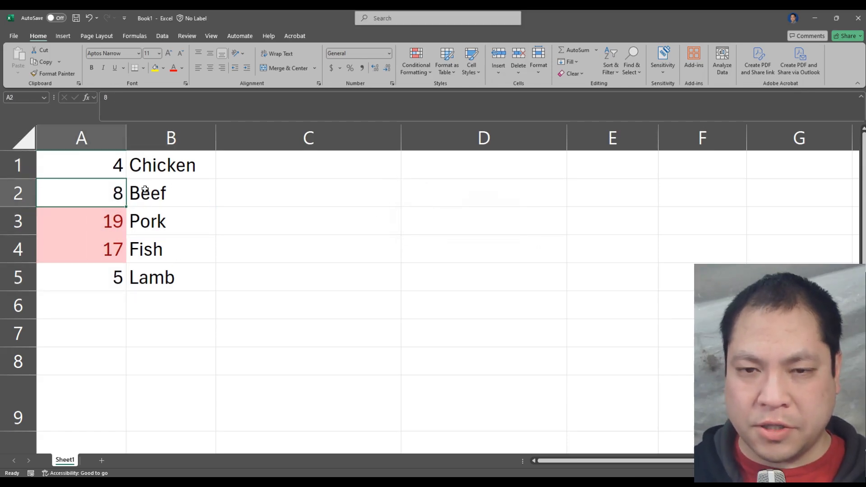
{"action": "type", "text": "28"}
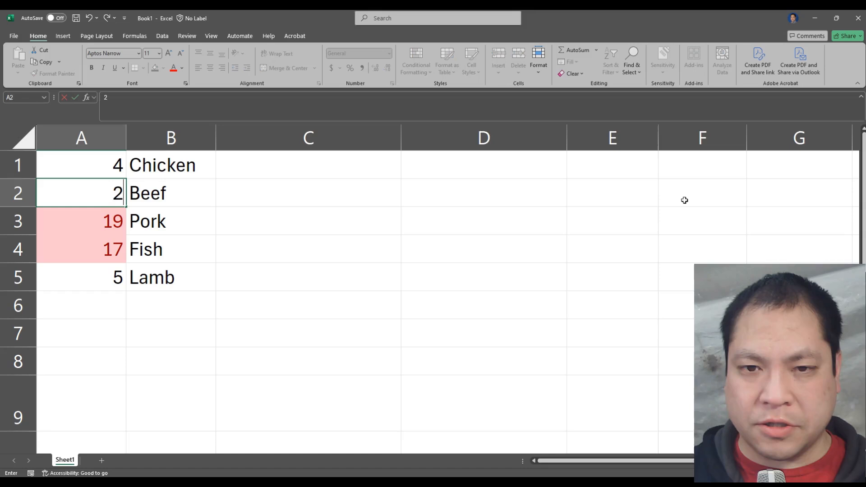
{"action": "key", "text": "Return"}
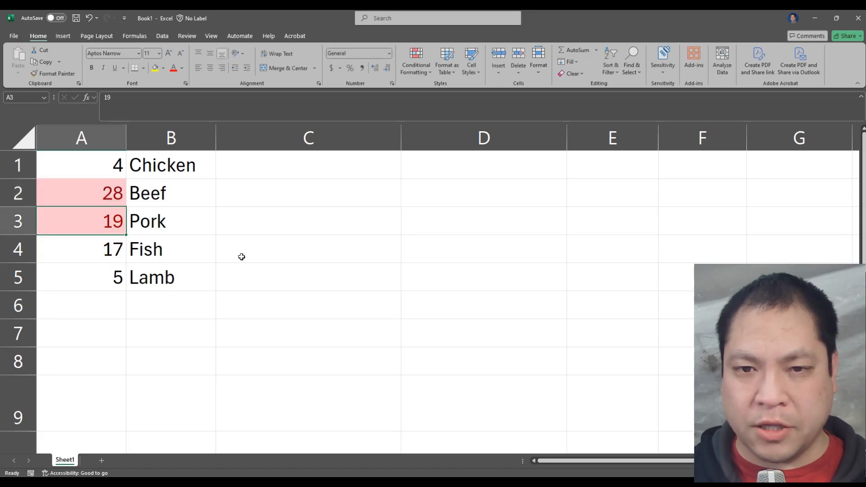
{"action": "left_click", "coordinate": [108, 249]}
{"action": "left_click_drag", "start_coordinate": [103, 194], "coordinate": [101, 227]}
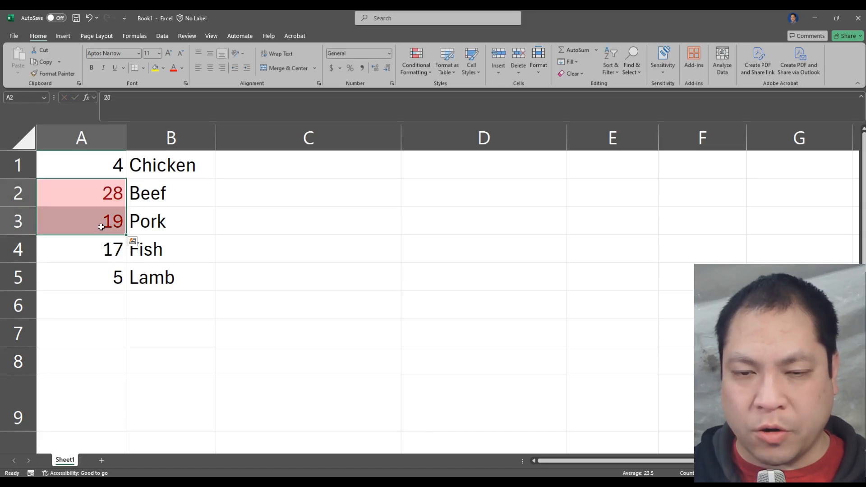
Step: Clear the conditional formatting rules from the selected cells A1:A5
{"action": "left_click_drag", "start_coordinate": [97, 159], "coordinate": [103, 277]}
{"action": "left_click", "coordinate": [427, 72]}
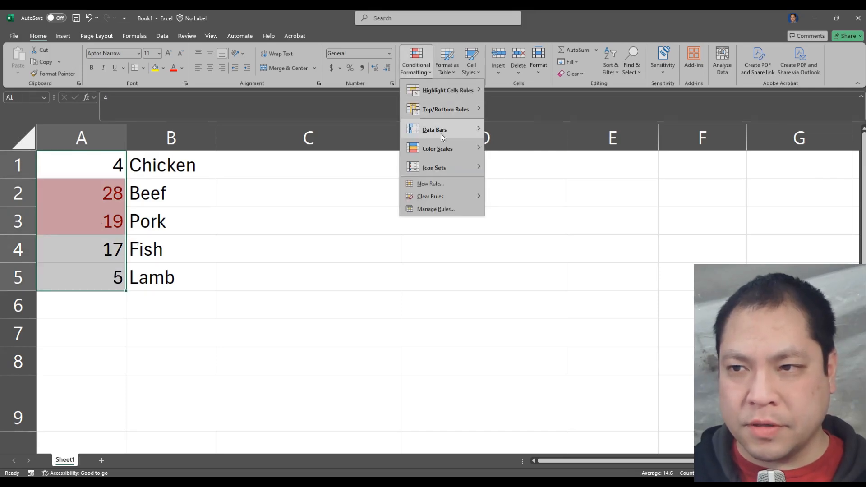
{"action": "mouse_move", "coordinate": [443, 110]}
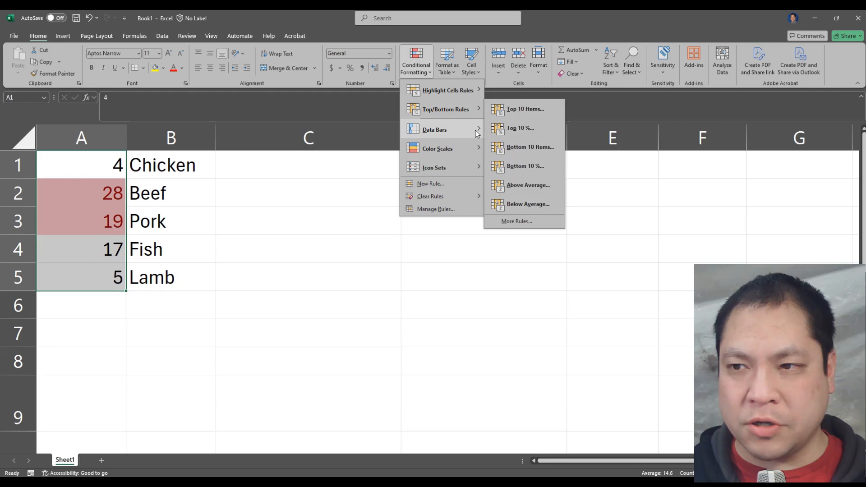
{"action": "mouse_move", "coordinate": [461, 134]}
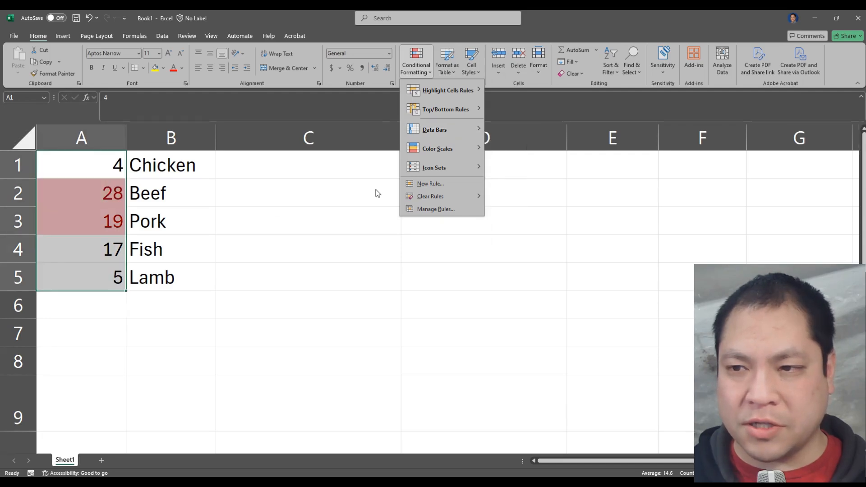
{"action": "mouse_move", "coordinate": [440, 197]}
{"action": "left_click", "coordinate": [523, 199]}
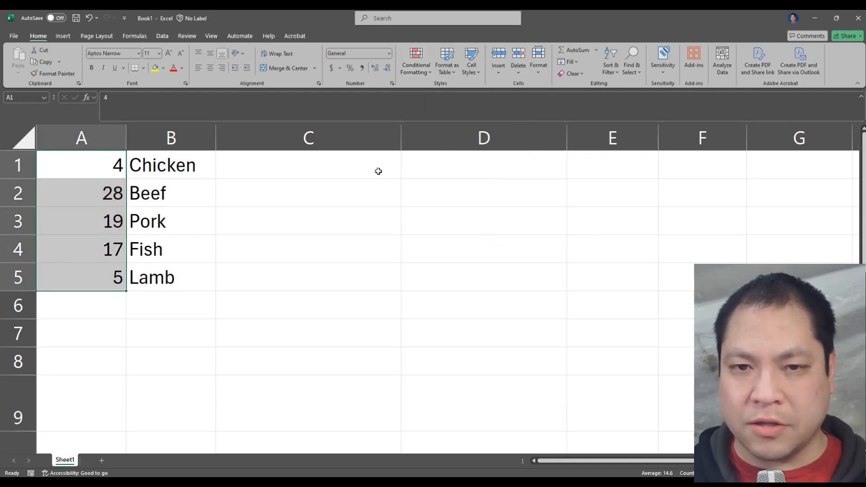
Step: Apply the Red - Yellow - Green color scale to A1:A5, with green for the lowest values and red for the highest
{"action": "left_click", "coordinate": [145, 241]}
{"action": "left_click_drag", "start_coordinate": [91, 164], "coordinate": [111, 273]}
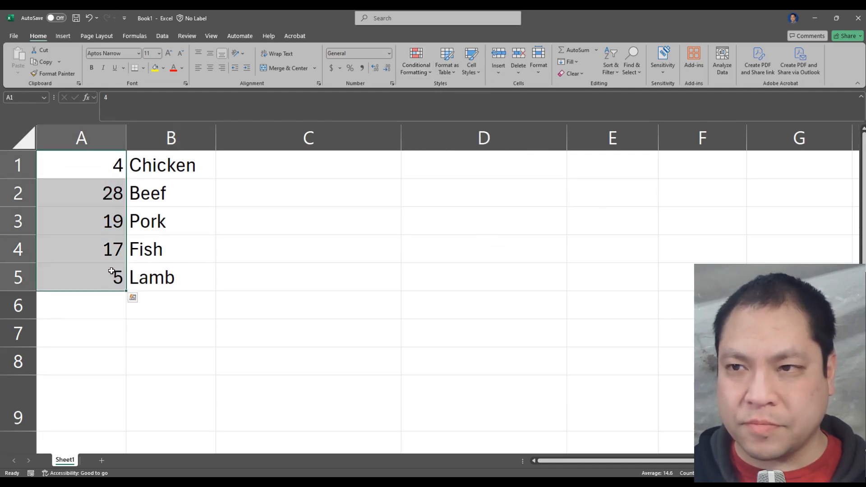
{"action": "left_click", "coordinate": [427, 73]}
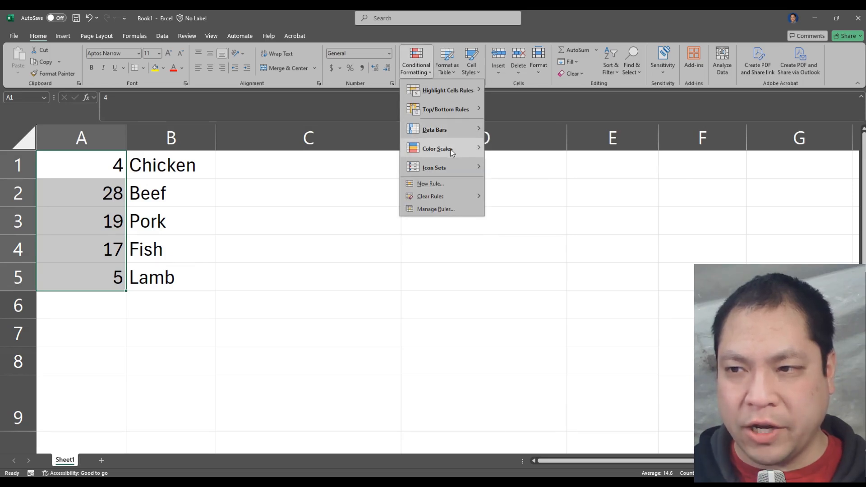
{"action": "mouse_move", "coordinate": [450, 149]}
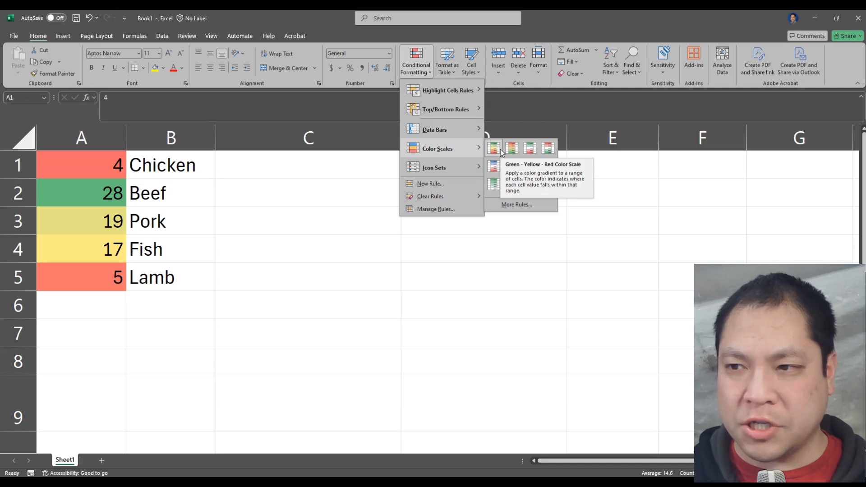
{"action": "left_click", "coordinate": [324, 231]}
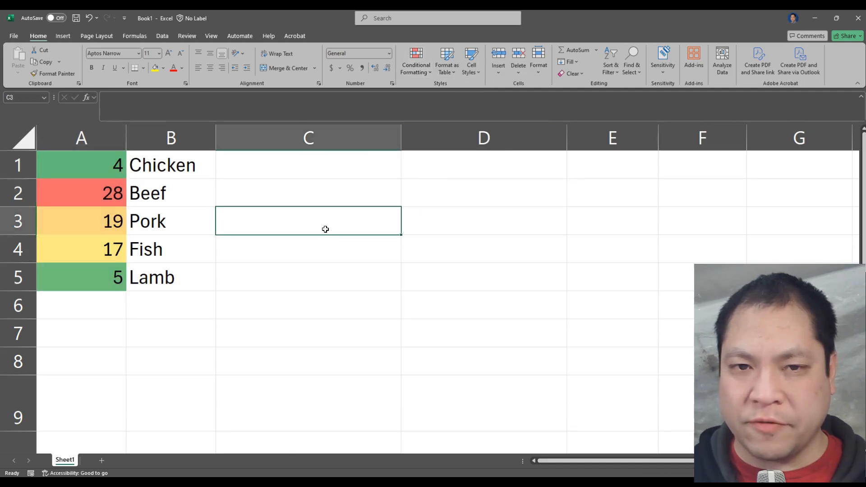
Step: Sort the whole sheet from smallest to largest by the numbers in column A
{"action": "left_click", "coordinate": [27, 141]}
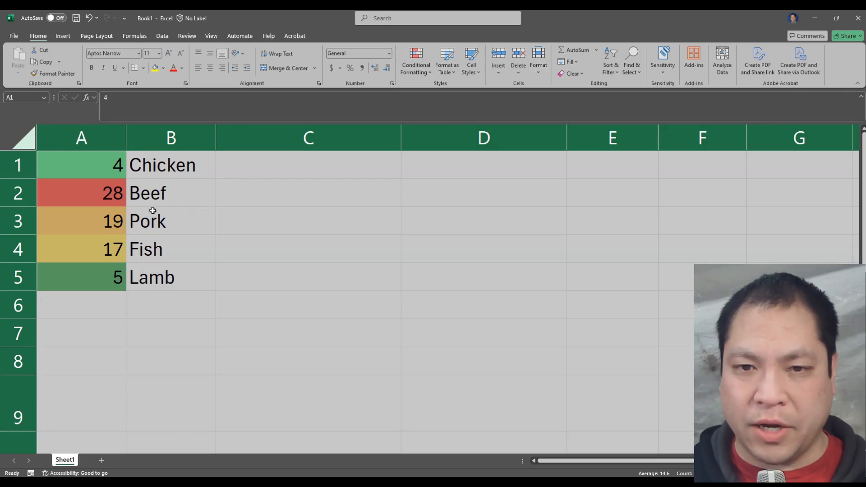
{"action": "left_click", "coordinate": [617, 72]}
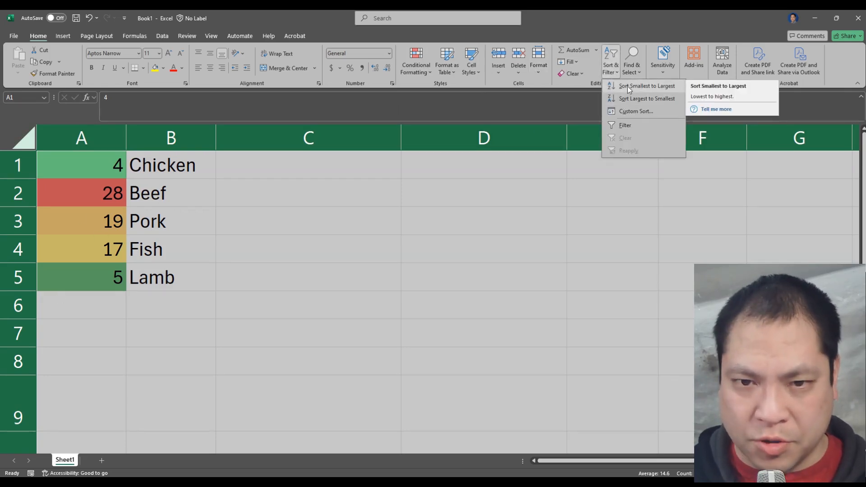
{"action": "left_click", "coordinate": [627, 85]}
{"action": "left_click", "coordinate": [297, 193]}
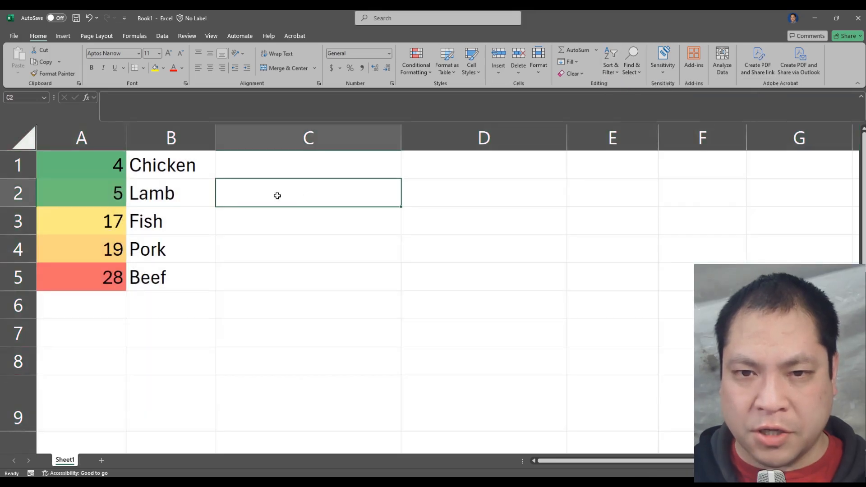
Step: Examine how the color scale shades each sorted value in A1:A5 from lowest to highest
{"action": "left_click", "coordinate": [100, 174]}
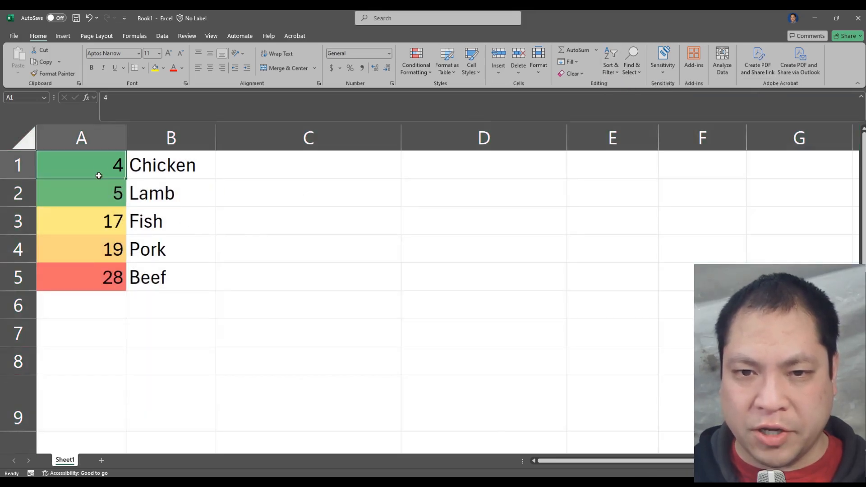
{"action": "left_click", "coordinate": [100, 192]}
{"action": "left_click", "coordinate": [99, 221]}
{"action": "left_click", "coordinate": [99, 247]}
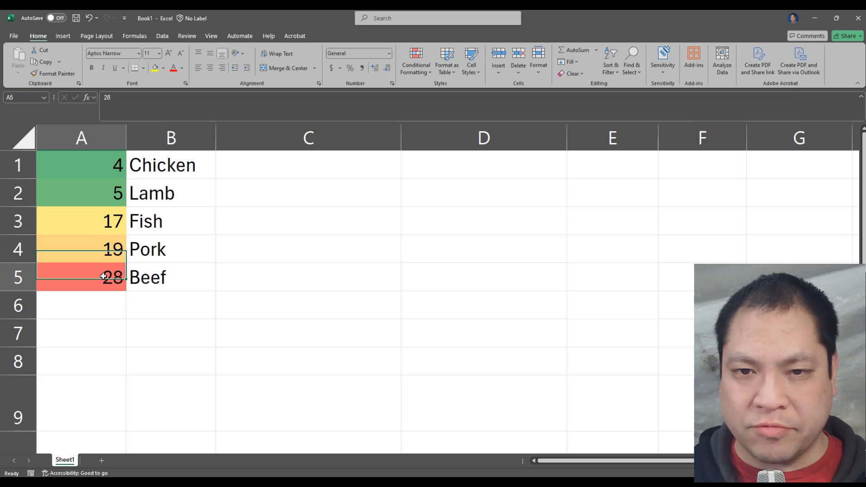
{"action": "left_click", "coordinate": [201, 271]}
{"action": "left_click_drag", "start_coordinate": [108, 164], "coordinate": [107, 276]}
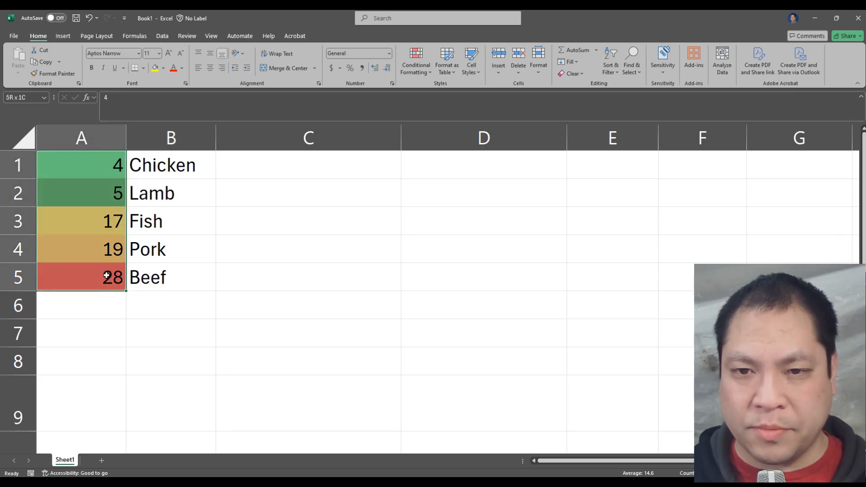
{"action": "left_click", "coordinate": [162, 271]}
Step: Review the color scale presets and the custom rule option available for A1:A5
{"action": "left_click_drag", "start_coordinate": [106, 172], "coordinate": [105, 271]}
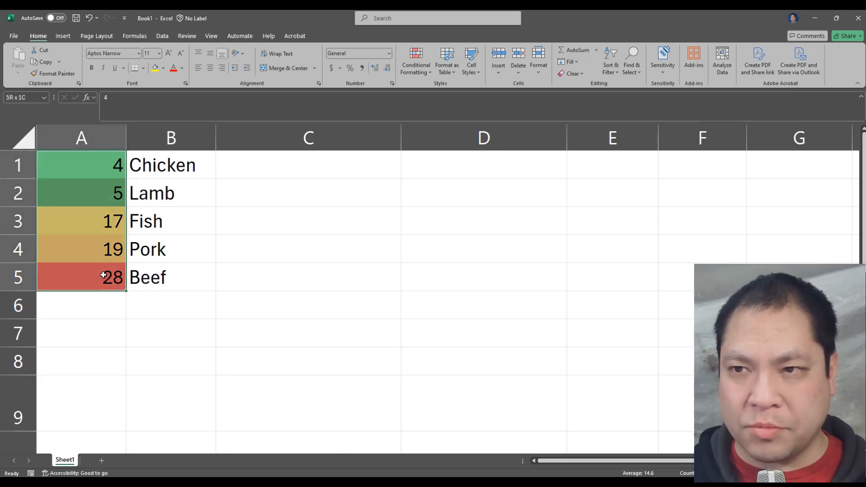
{"action": "left_click", "coordinate": [411, 69]}
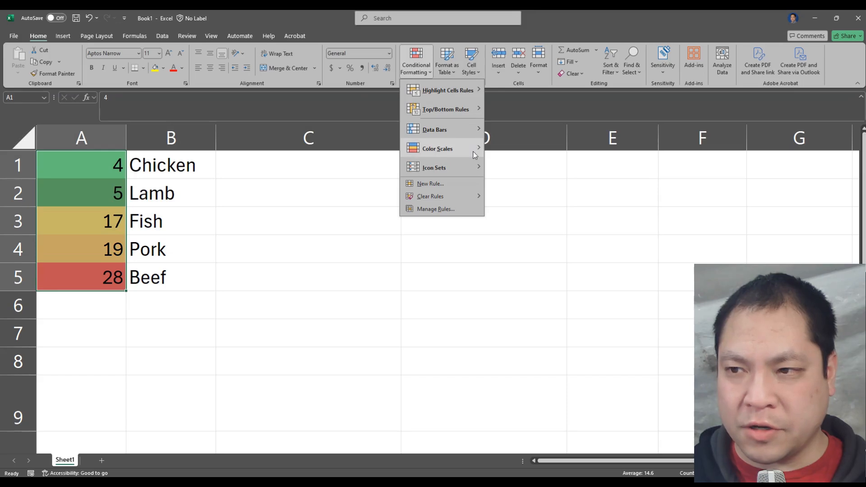
{"action": "mouse_move", "coordinate": [473, 152]}
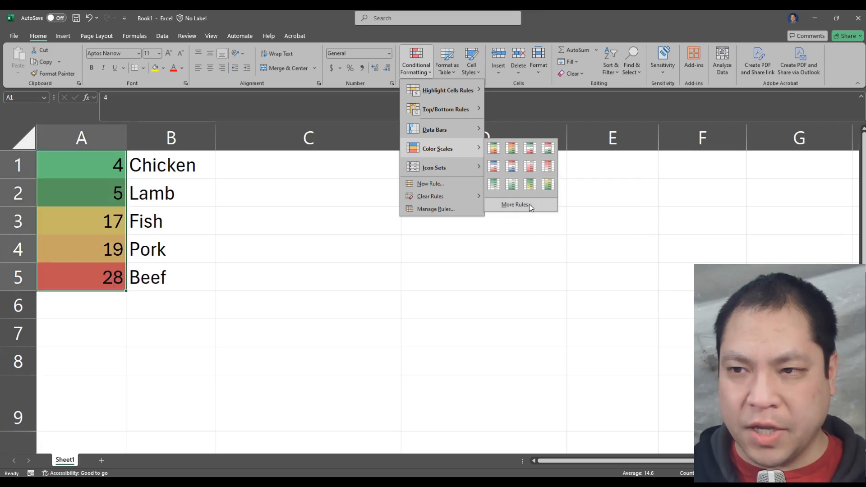
{"action": "left_click", "coordinate": [486, 269]}
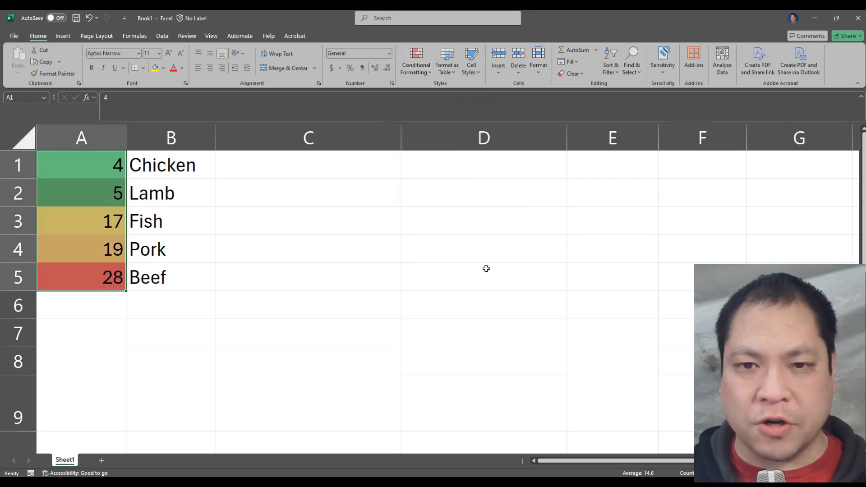
{"action": "left_click", "coordinate": [321, 245]}
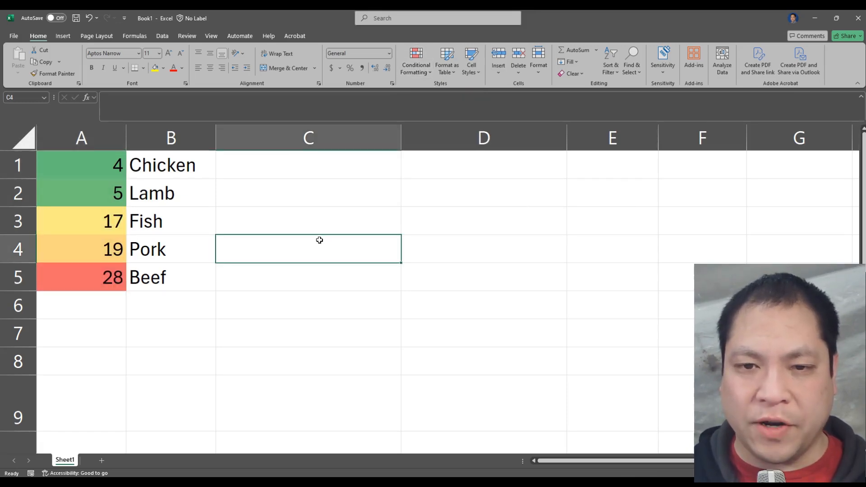